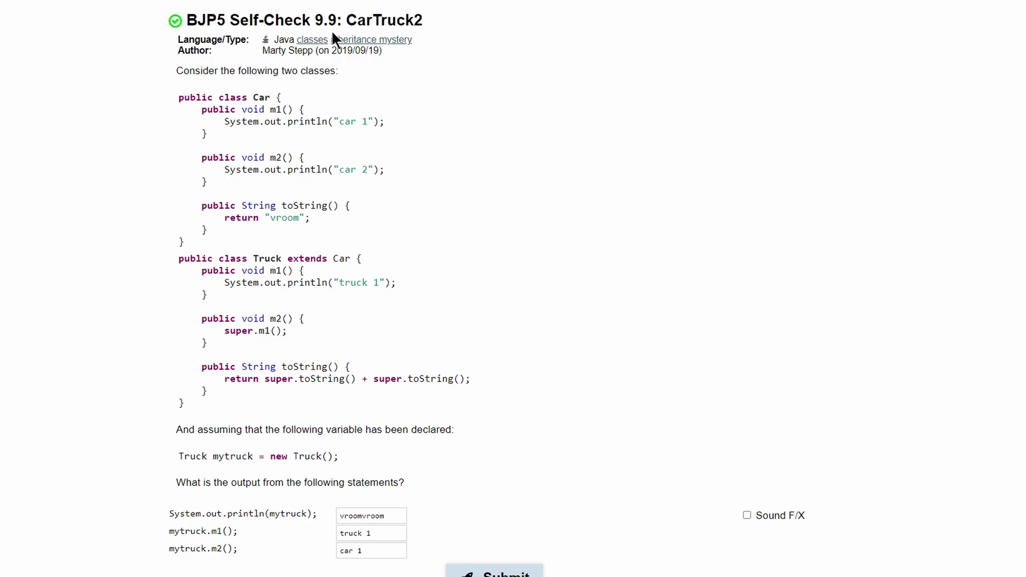
- Read the problem statement, the declared variable sentence and mytruck in the println statement
left_click_drag(183, 73, 258, 72)
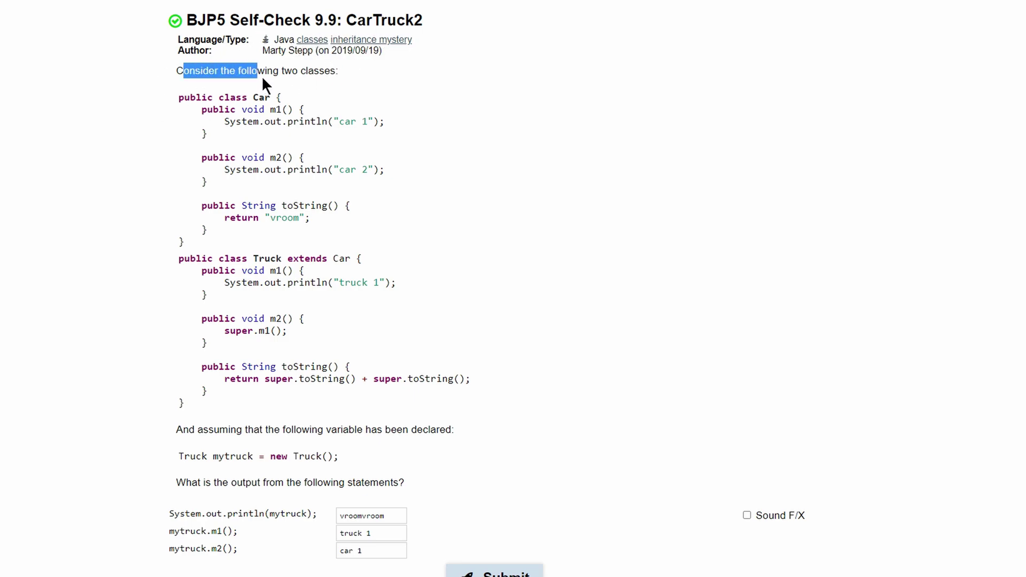
left_click(336, 80)
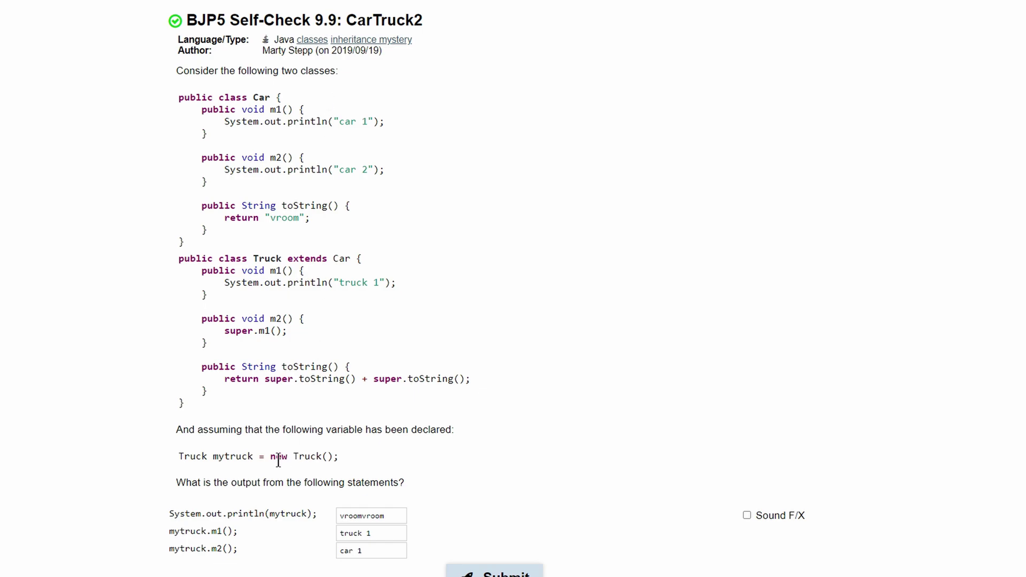
left_click_drag(189, 433, 274, 433)
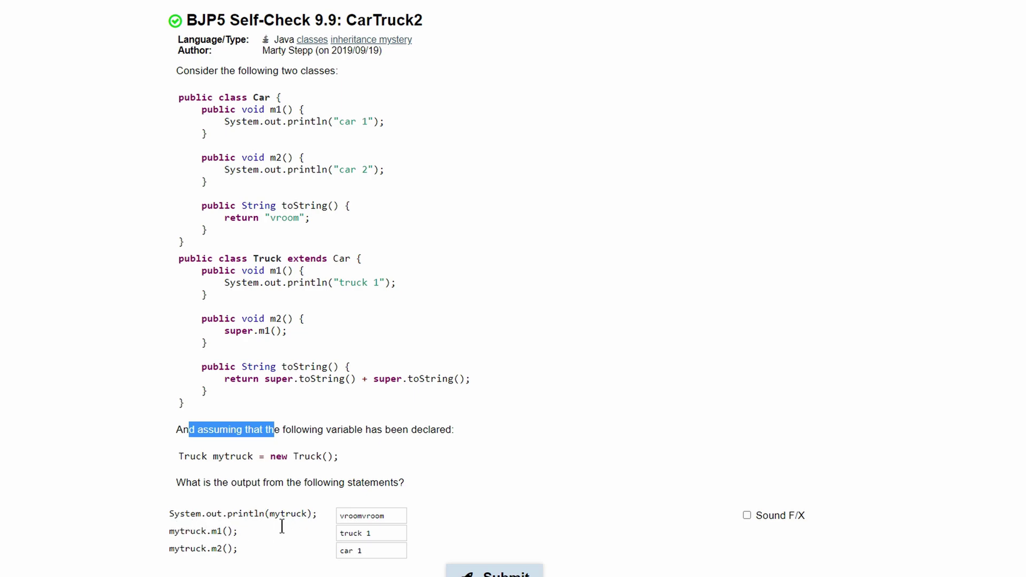
left_click_drag(269, 514, 311, 514)
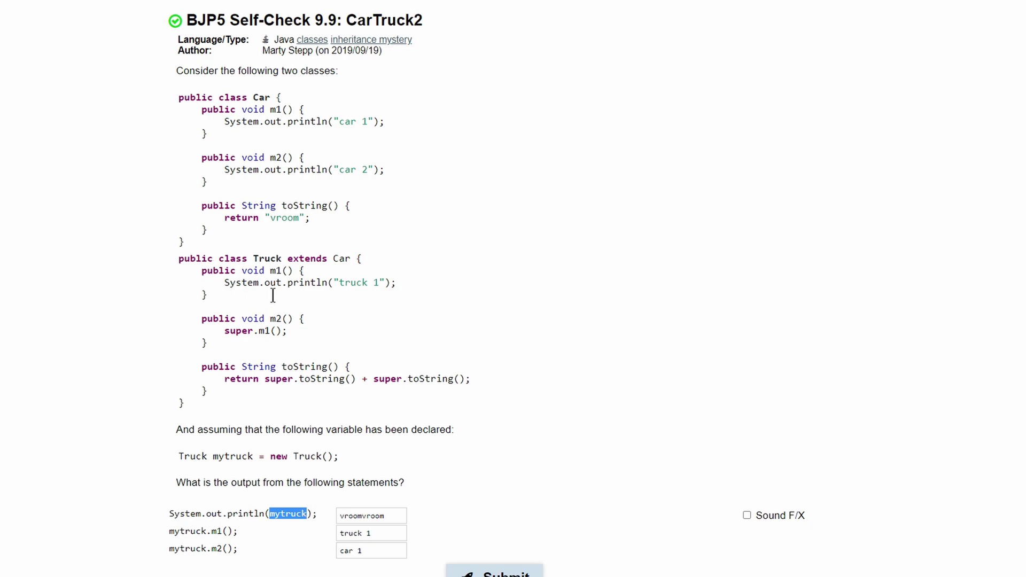
- Examine Truck's m1, m2 and toString methods, including the super.toString call
left_click_drag(254, 258, 283, 258)
left_click_drag(270, 271, 283, 271)
left_click_drag(269, 319, 282, 319)
left_click_drag(241, 367, 329, 373)
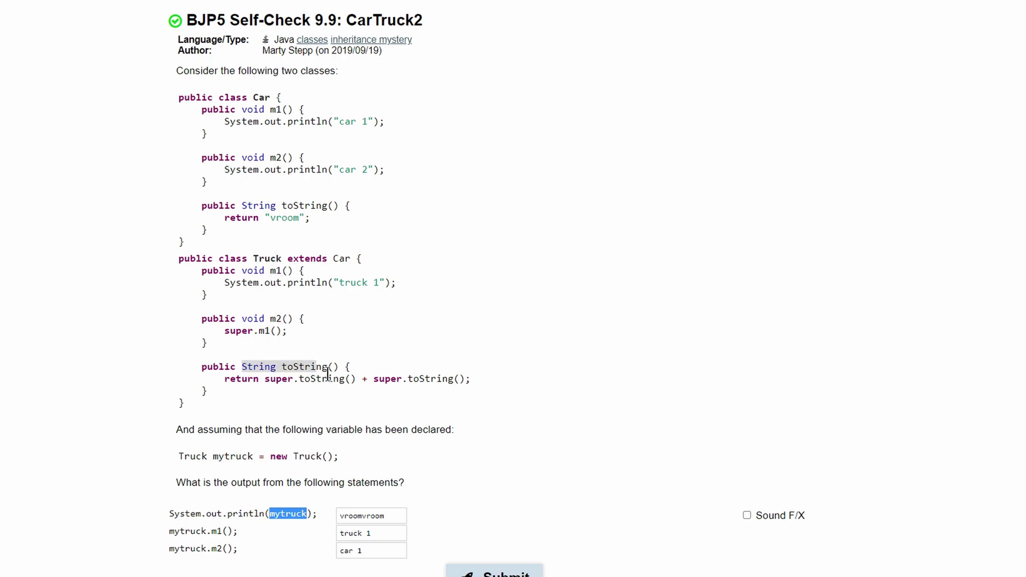
left_click(329, 373)
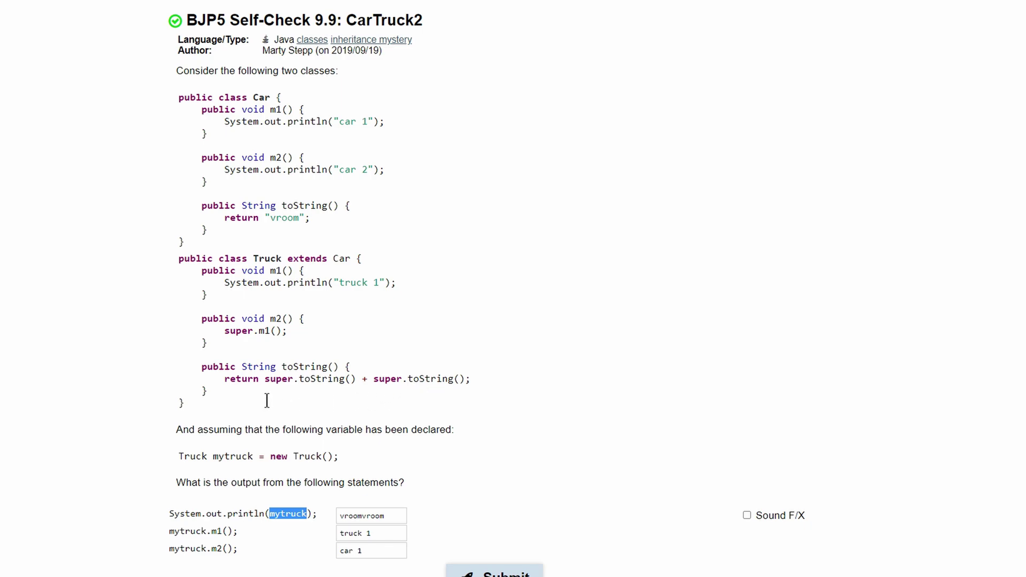
left_click_drag(267, 383, 318, 391)
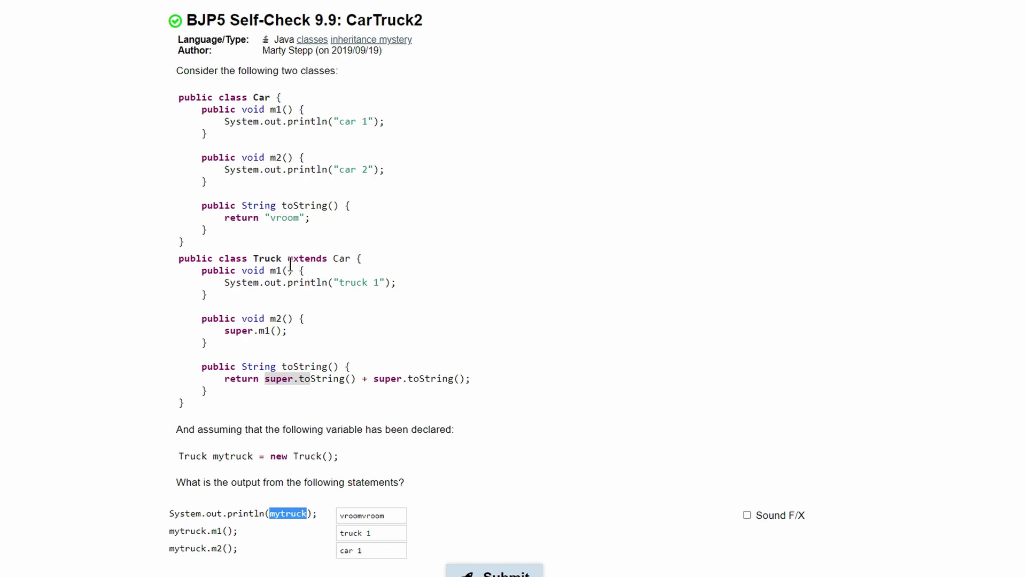
- Trace super in Truck's toString back to the 'Truck extends Car' header
left_click_drag(289, 260, 350, 268)
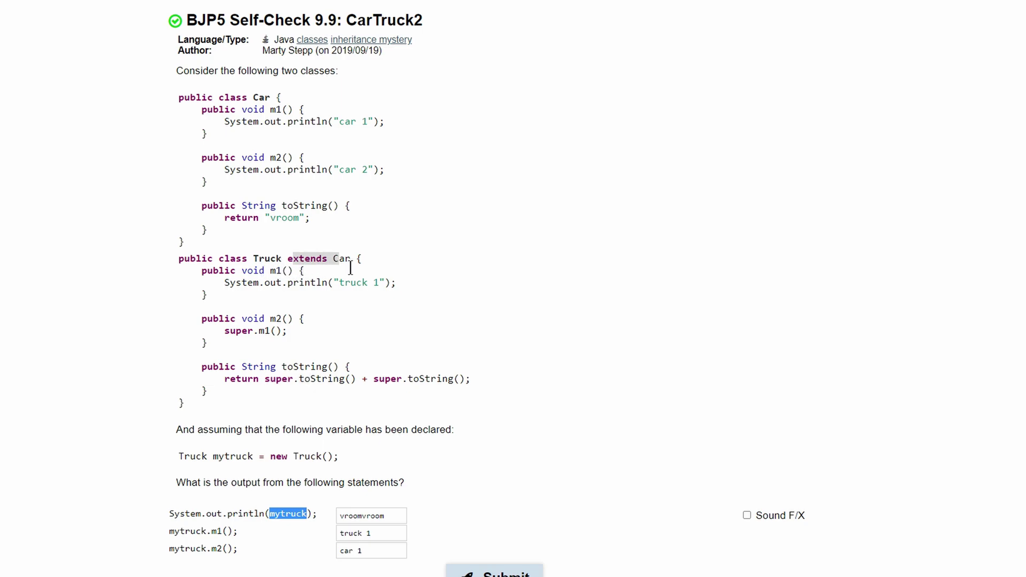
left_click(351, 267)
left_click_drag(266, 384, 292, 390)
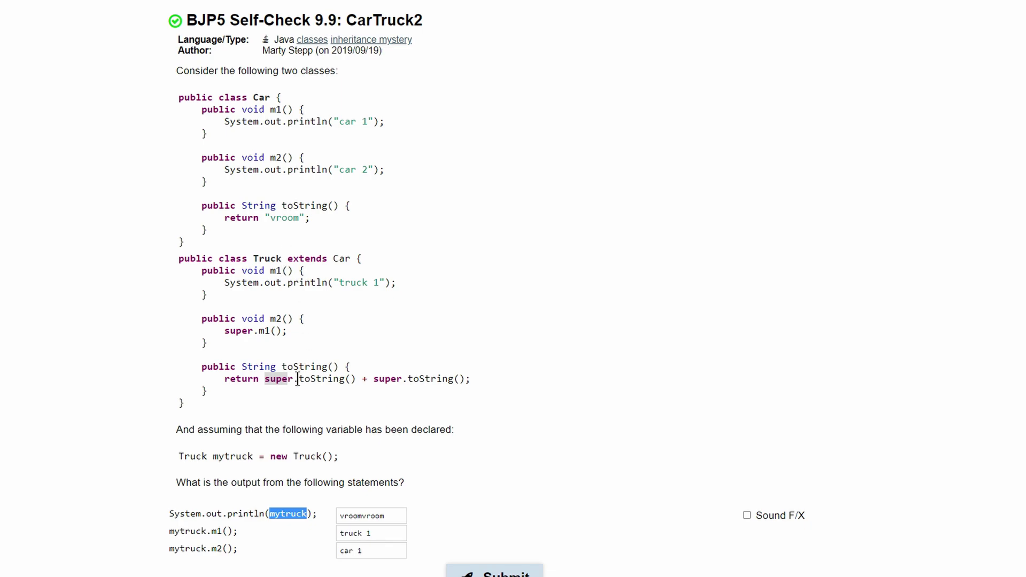
left_click_drag(179, 258, 348, 261)
left_click(360, 260)
left_click_drag(264, 378, 293, 379)
- Inspect the Car class and its toString method
left_click_drag(198, 202, 247, 219)
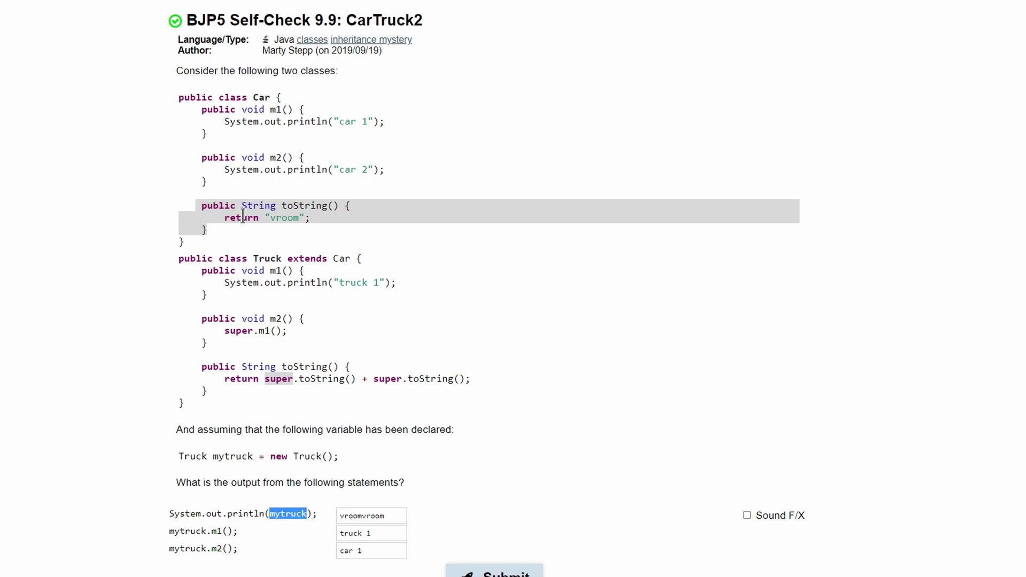
left_click(243, 215)
left_click_drag(178, 97, 243, 245)
left_click(206, 114)
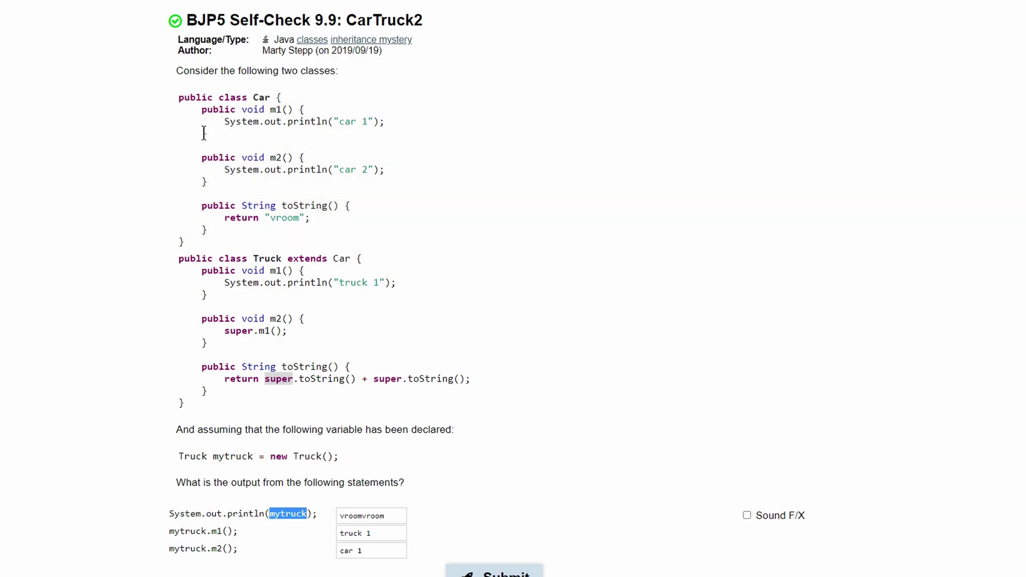
left_click_drag(179, 96, 258, 237)
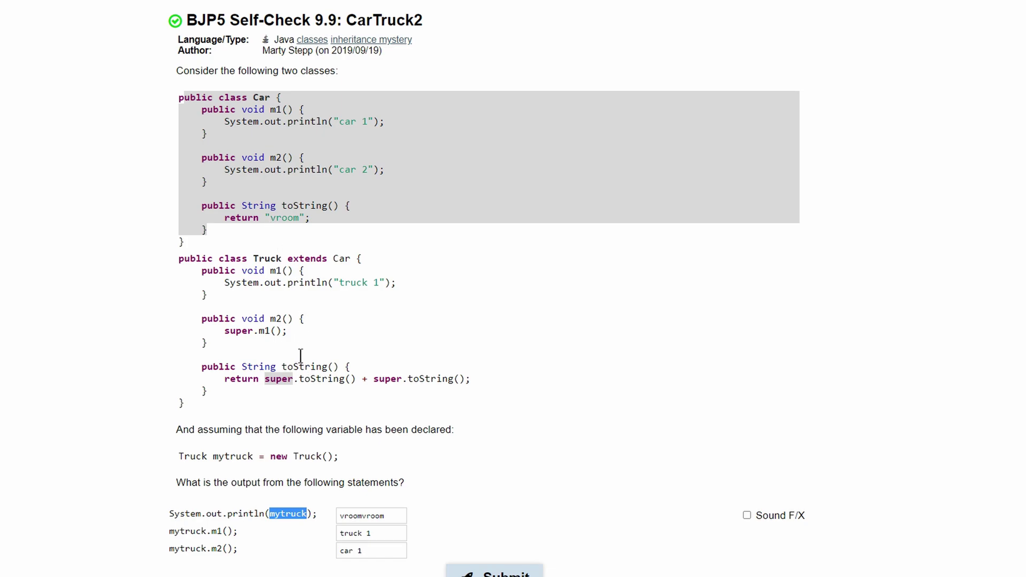
left_click(253, 203)
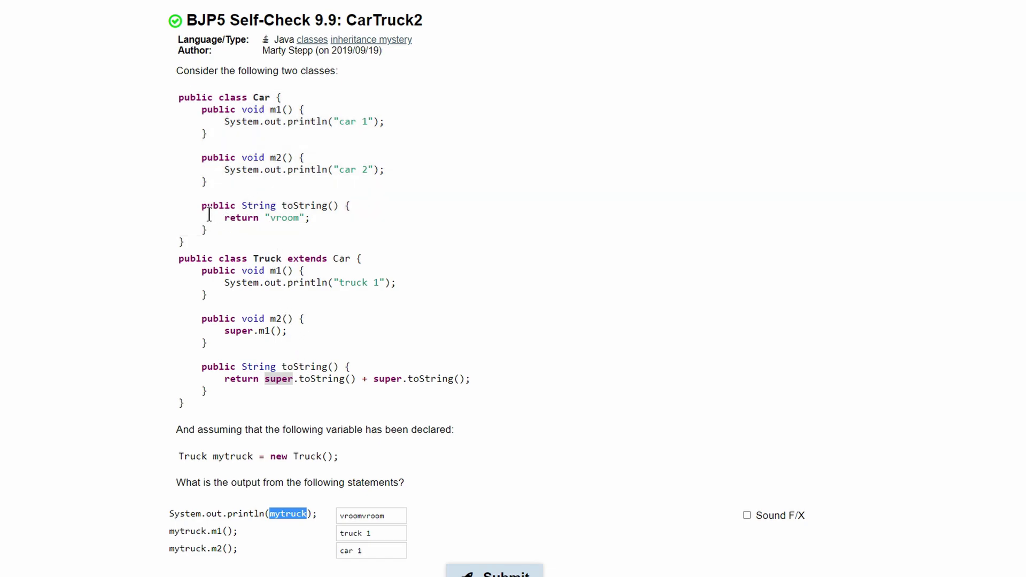
left_click_drag(201, 205, 233, 234)
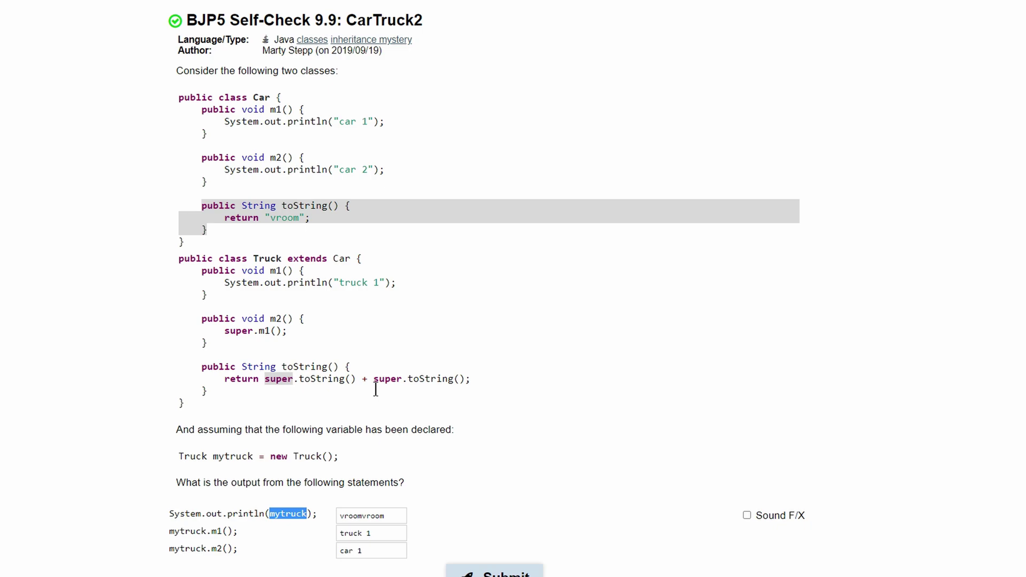
- Confirm that Truck's m1 prints 'truck 1'
left_click(356, 441)
double_click(277, 271)
left_click_drag(340, 283, 389, 285)
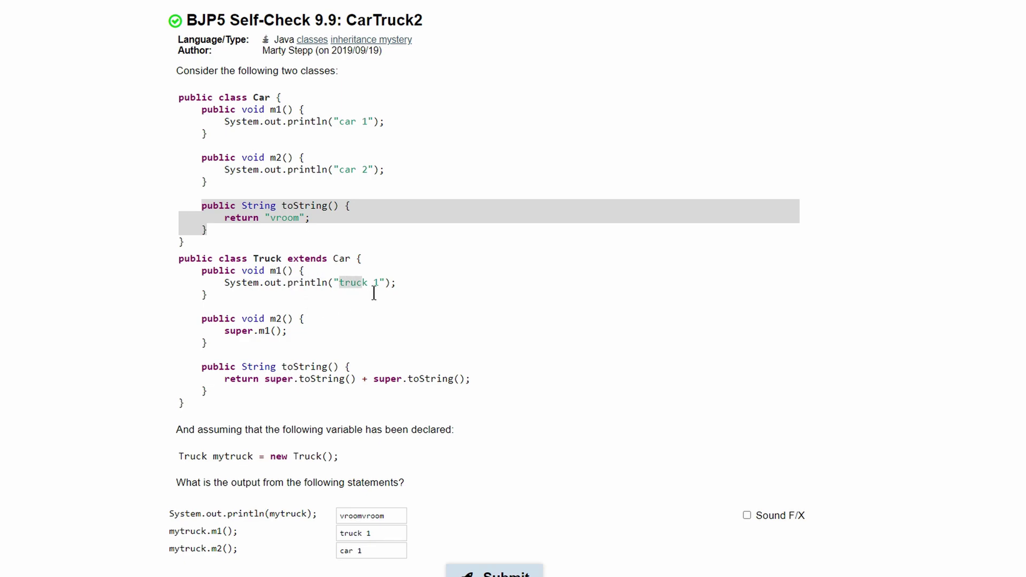
left_click(390, 290)
- Trace the mytruck.m2() call into Truck's m2 and its super.m1() call
left_click_drag(181, 550, 230, 553)
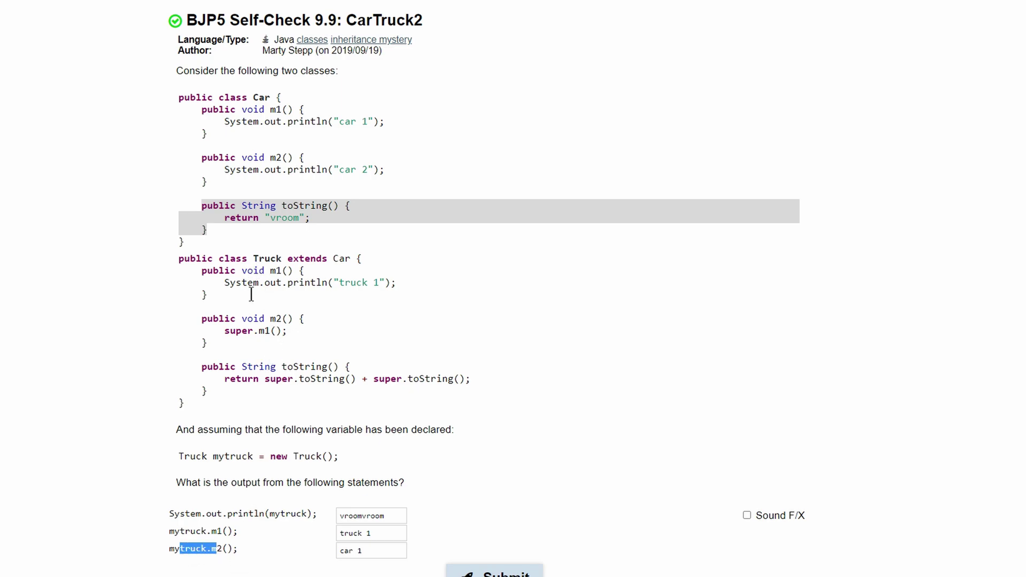
double_click(276, 319)
left_click_drag(226, 332, 294, 340)
left_click(268, 259)
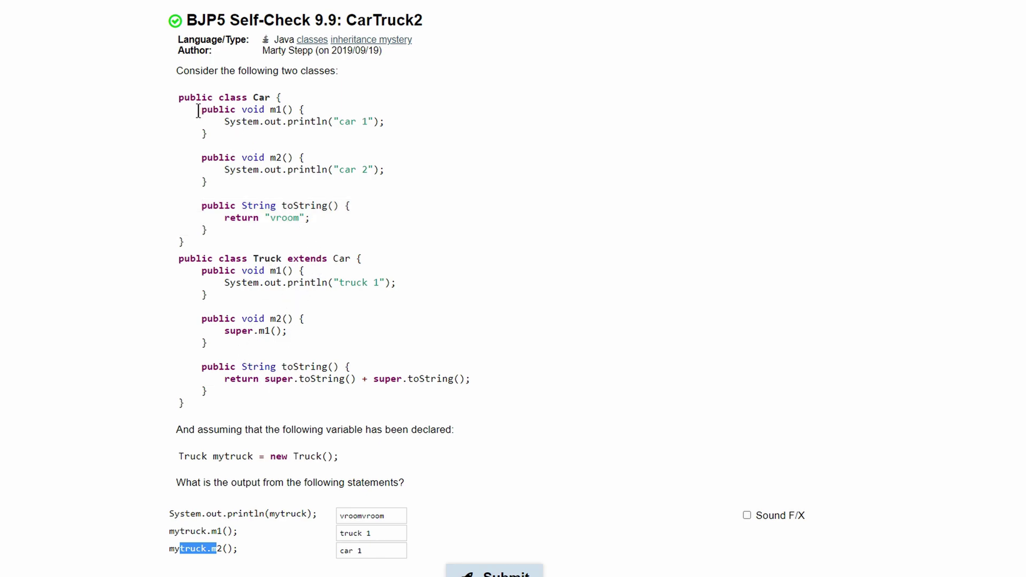
- Find Car's m1 line printing 'car 1', then submit the three answers
left_click_drag(187, 98, 227, 237)
left_click(227, 242)
left_click_drag(225, 122, 385, 133)
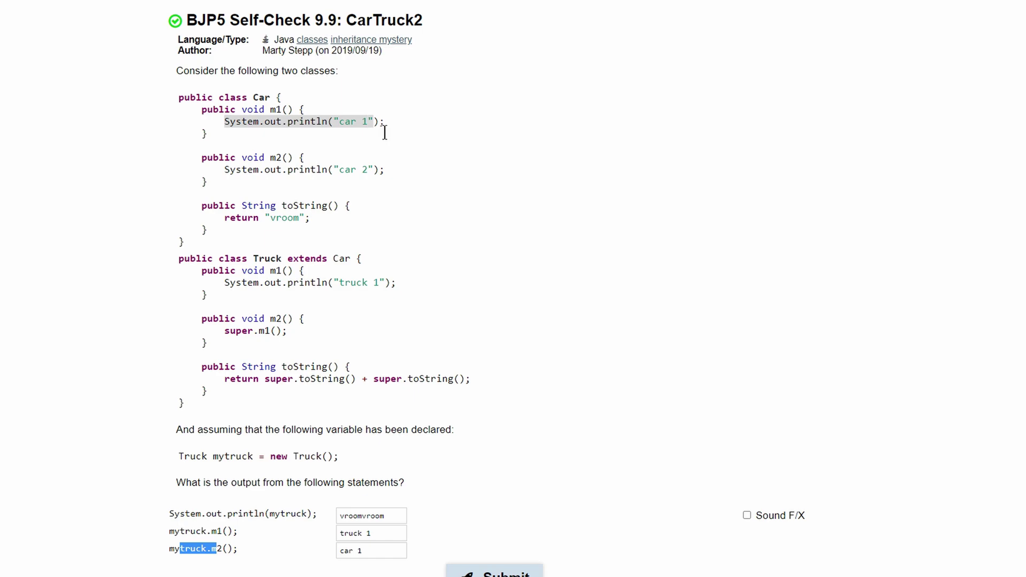
scroll(385, 241, "down", 2)
left_click(480, 497)
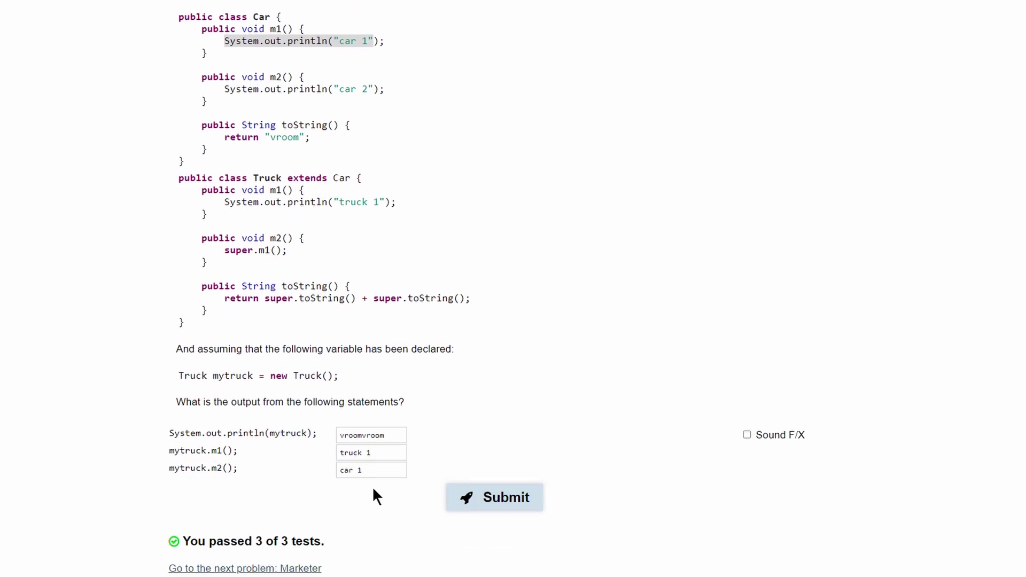